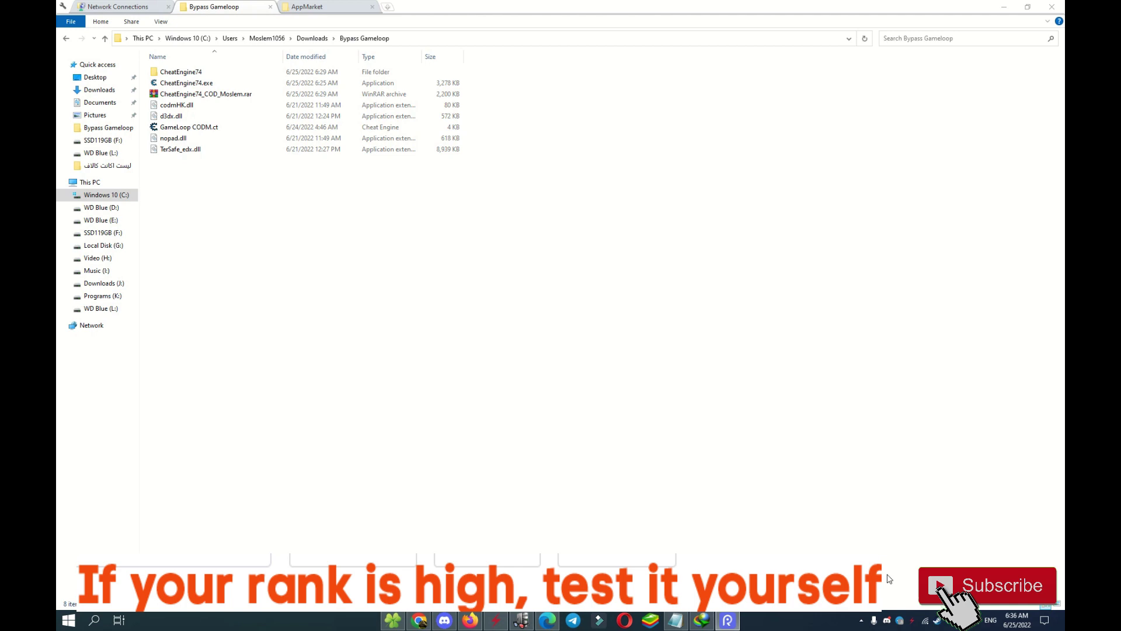
Highlight the MediaFire links for BestMusic_CodMoslem.mp3 and CheatEngine74_COD_Moslem.rar in the Notepad note
click(676, 620)
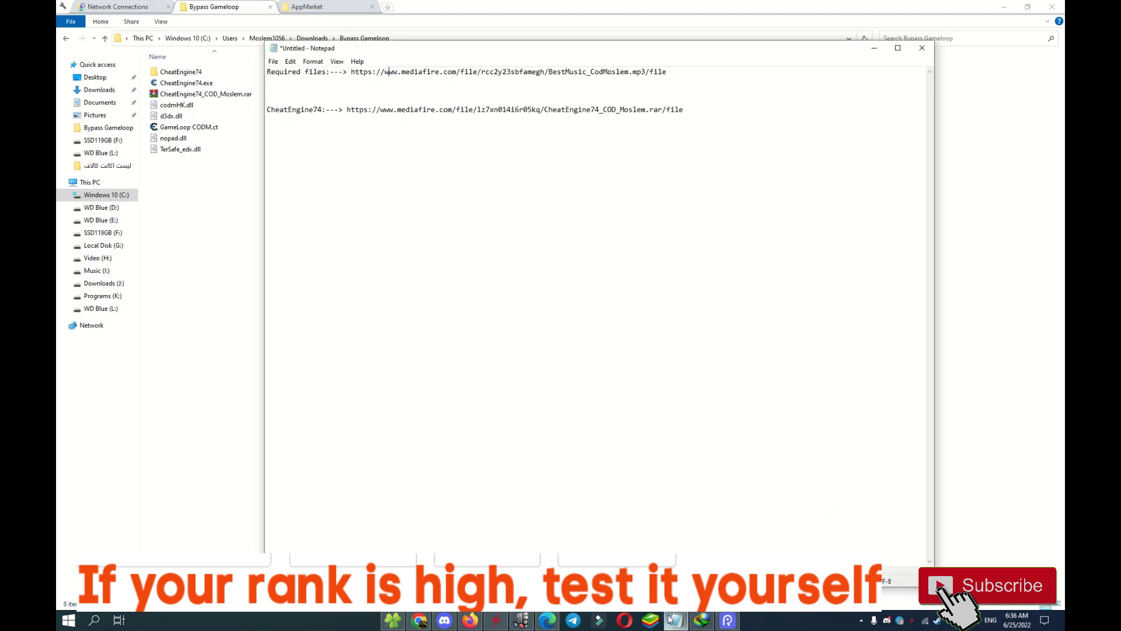
drag(350, 73, 700, 78)
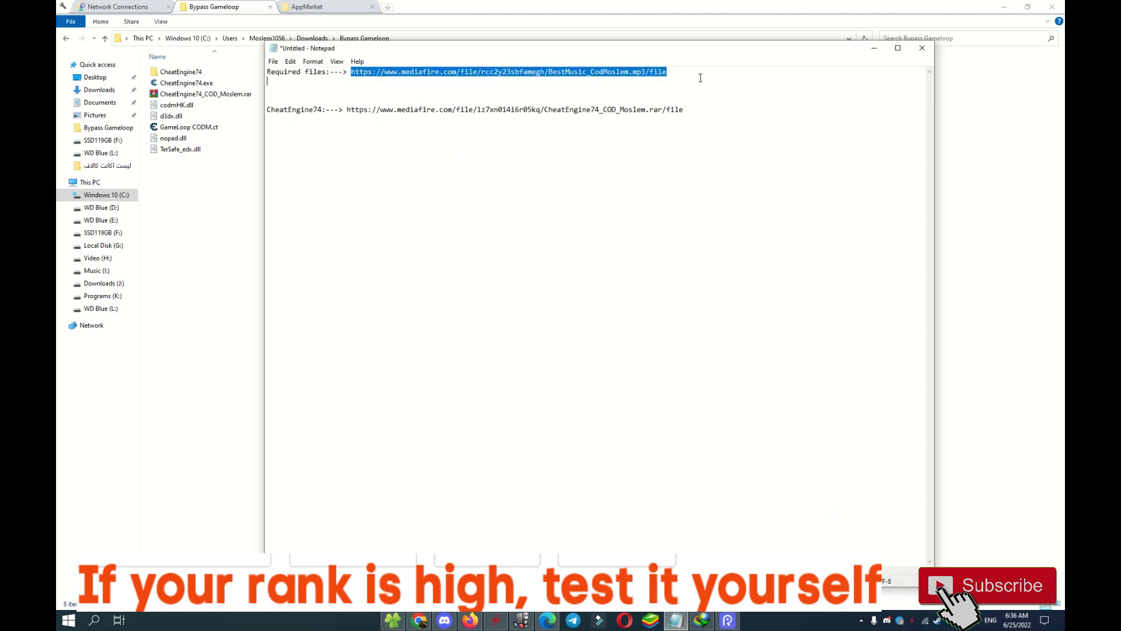
drag(348, 110, 684, 111)
click(537, 78)
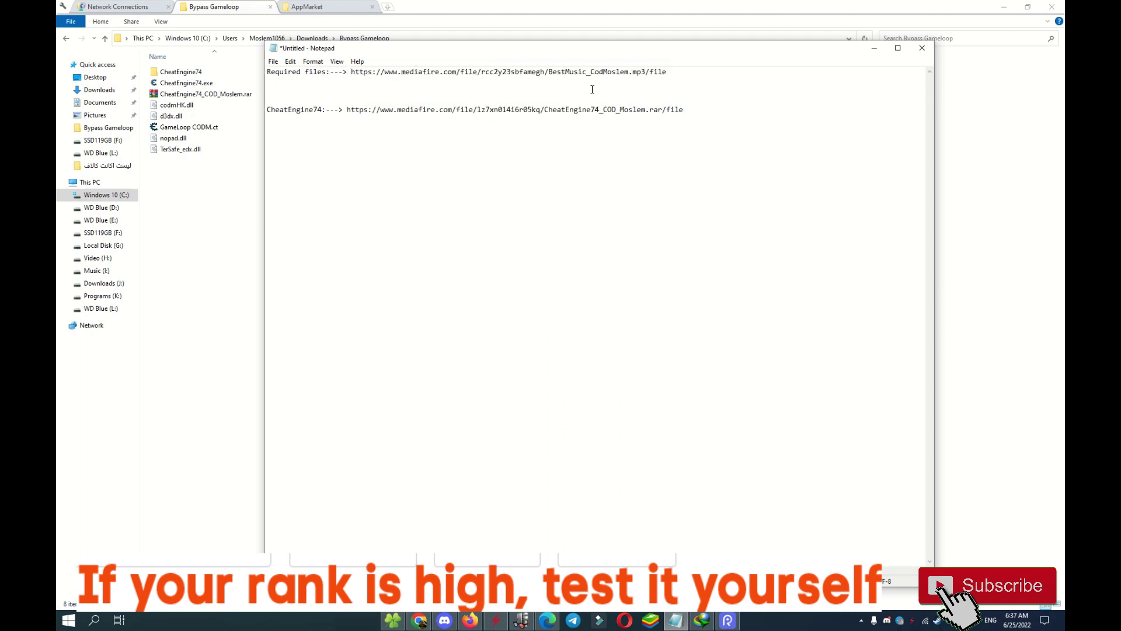
drag(431, 110, 549, 110)
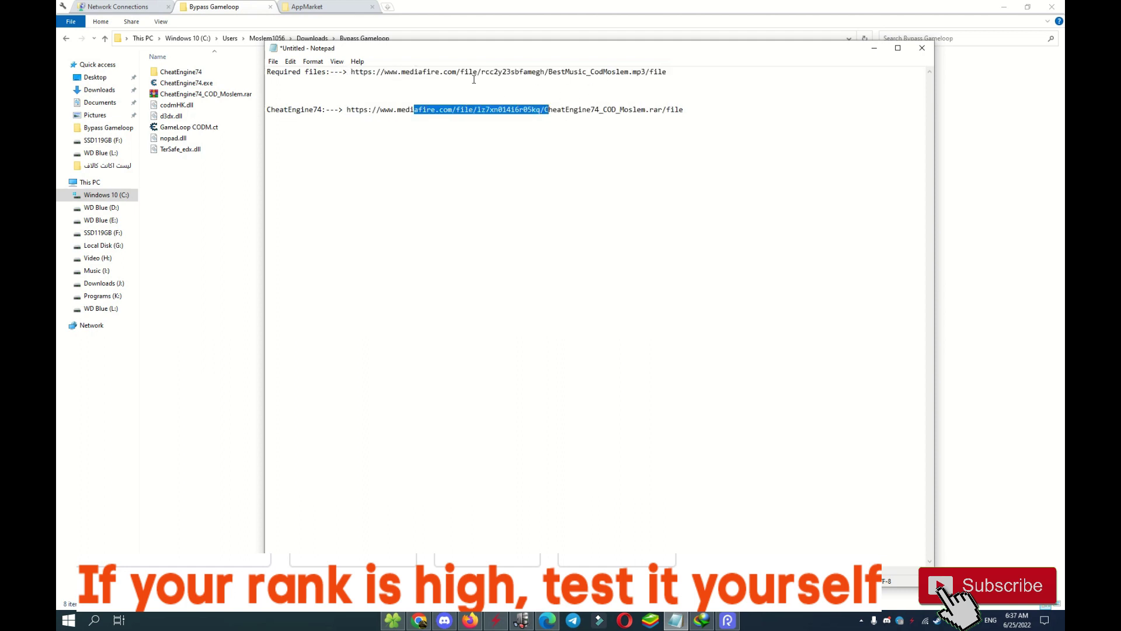
click(474, 80)
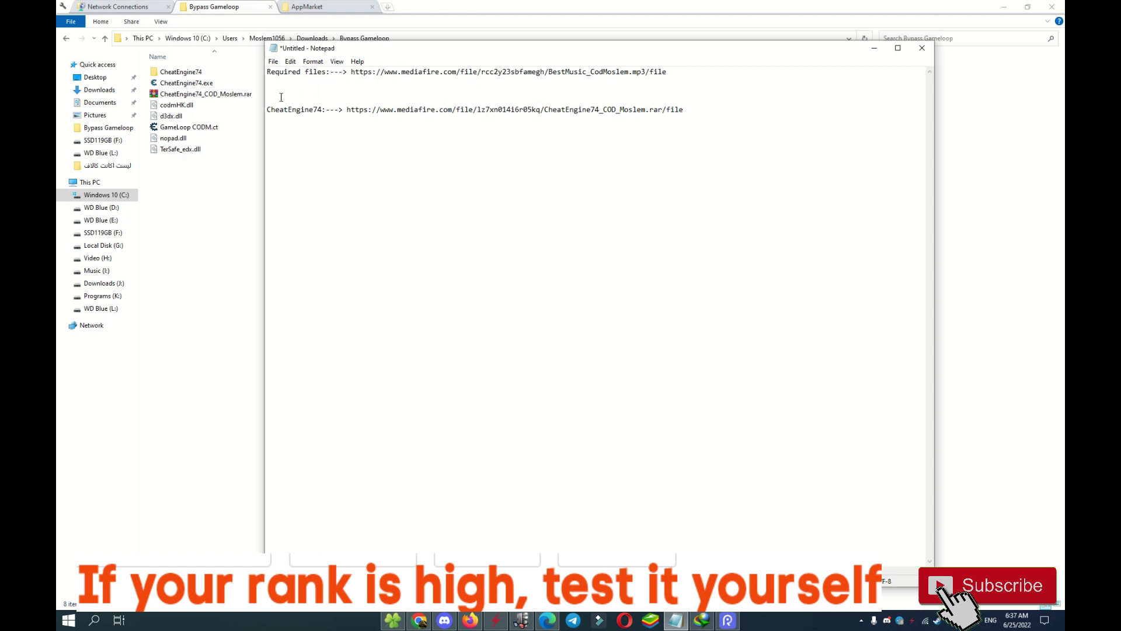
Launch the CheatEngine74.exe installer from Bypass Gameloop, then cancel its setup
click(225, 5)
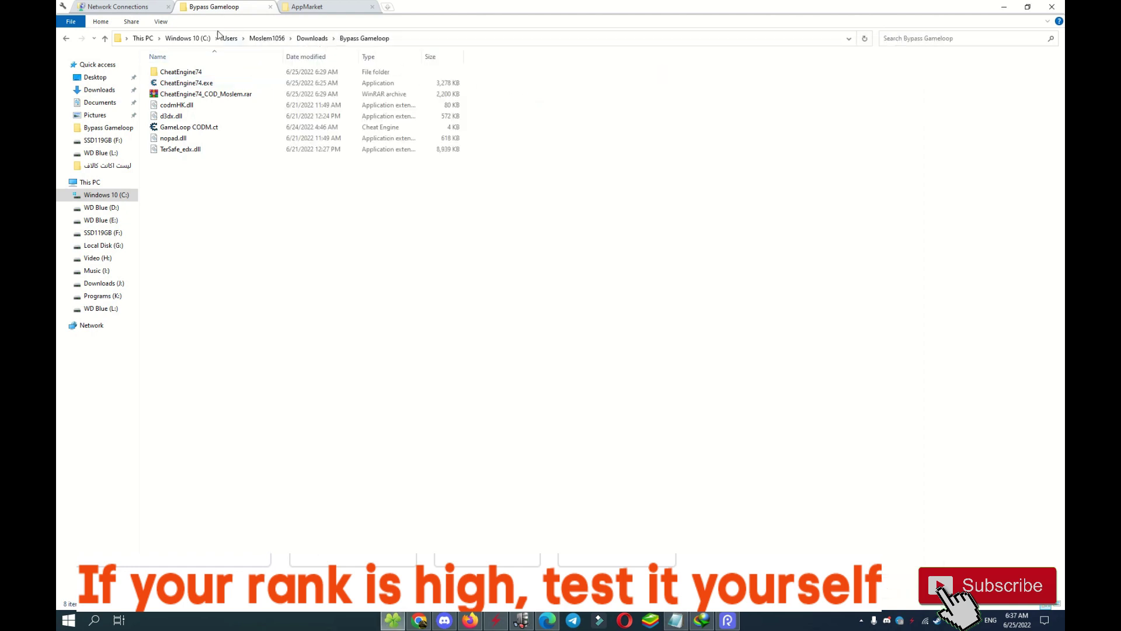
click(188, 127)
click(190, 85)
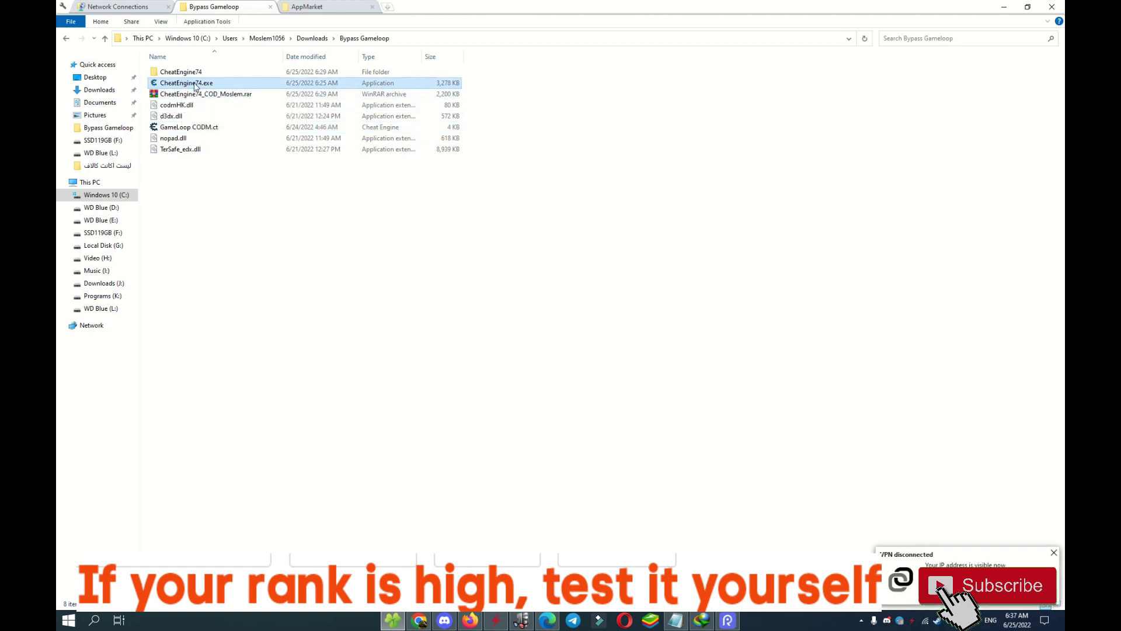
double_click(196, 86)
click(619, 337)
Copy TerSafe_edx.dll, nopad.dll, d3dx.dll and codmHK.dll, then show the desktop
click(183, 151)
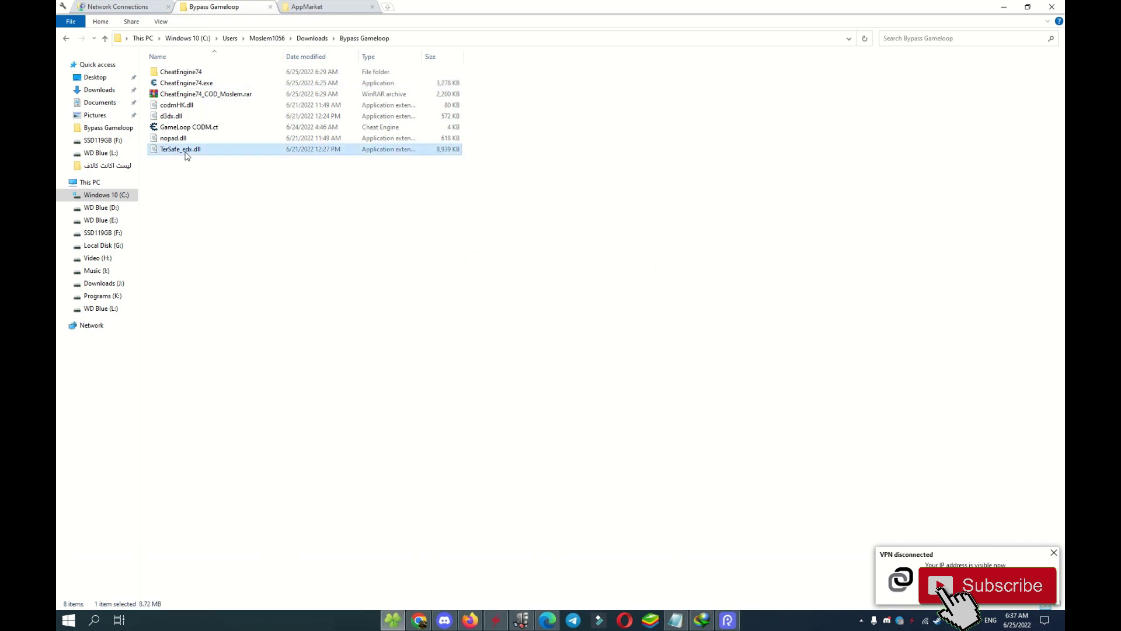
ctrl+click(178, 140)
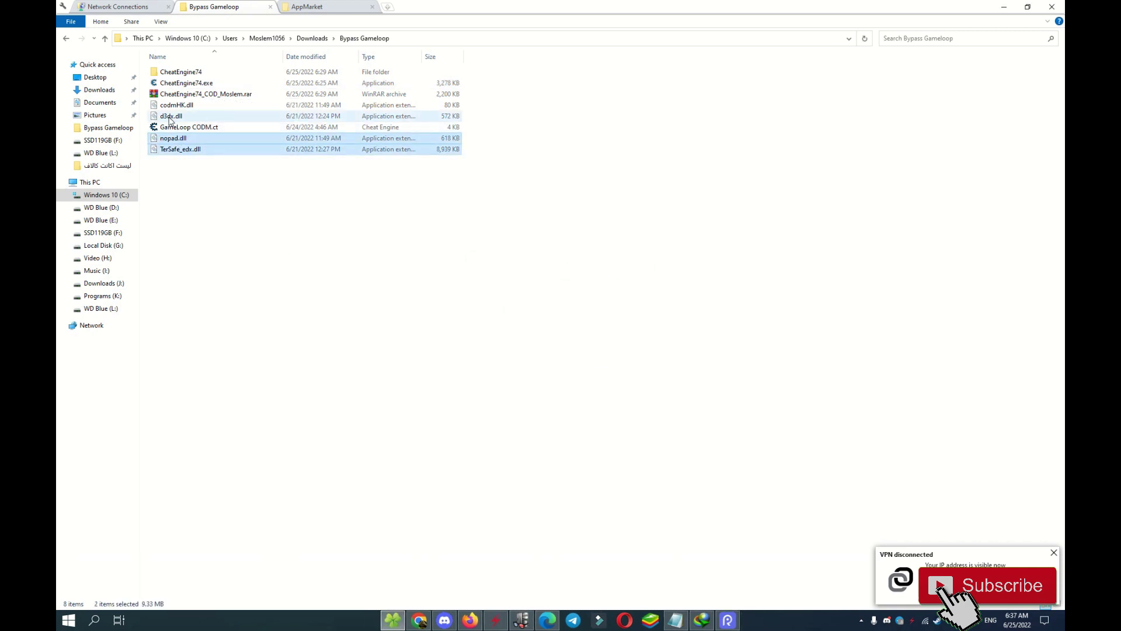
ctrl+click(180, 116)
ctrl+click(180, 108)
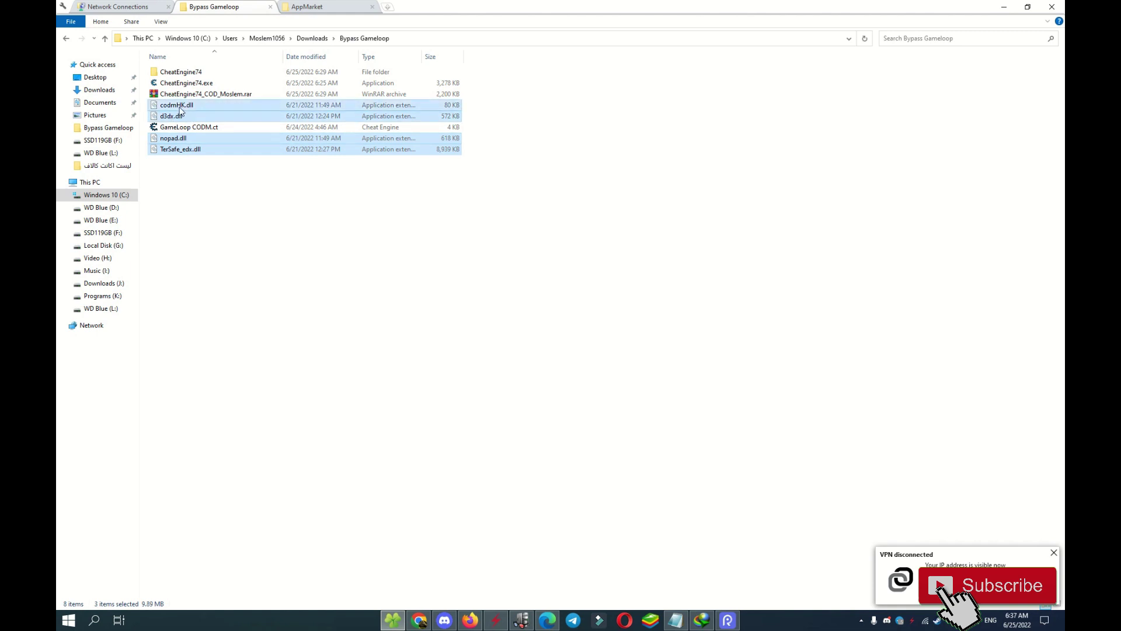
right_click(227, 117)
click(247, 165)
key(super+d)
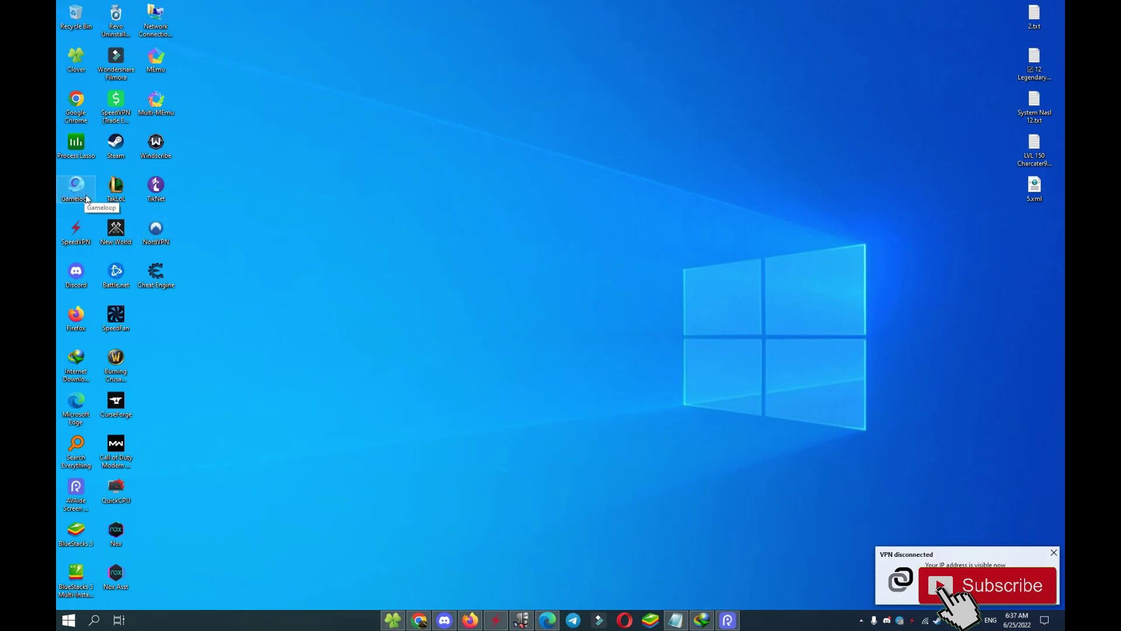
Go from the Gameloop shortcut's file location up to TxGameAssistant and into its ui folder
right_click(80, 193)
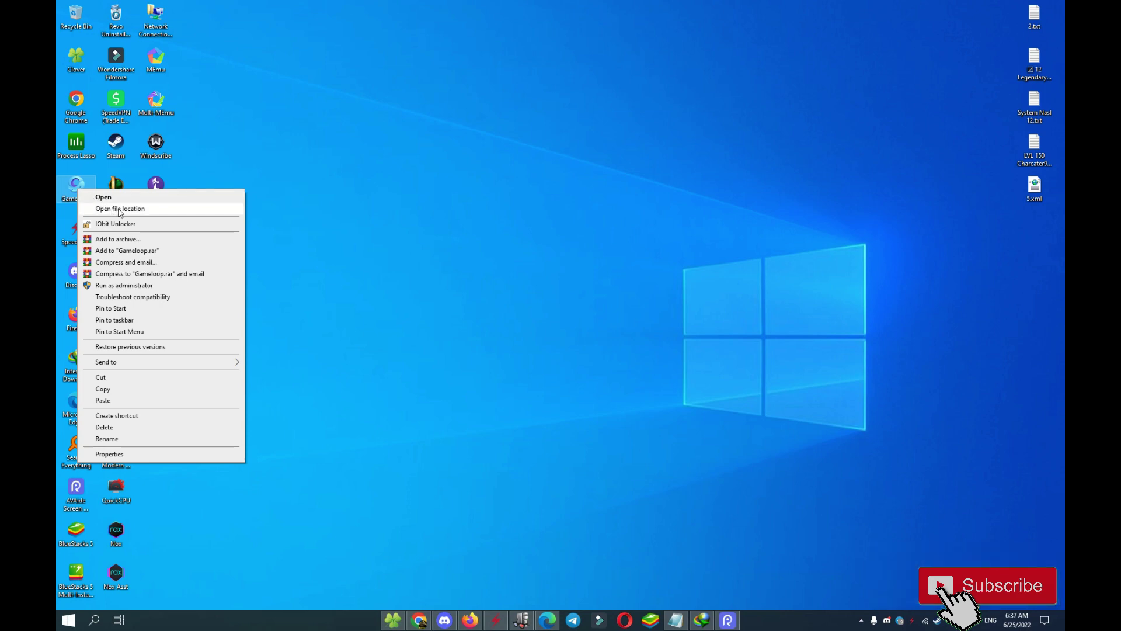
click(120, 210)
scroll(543, 175, up, 10)
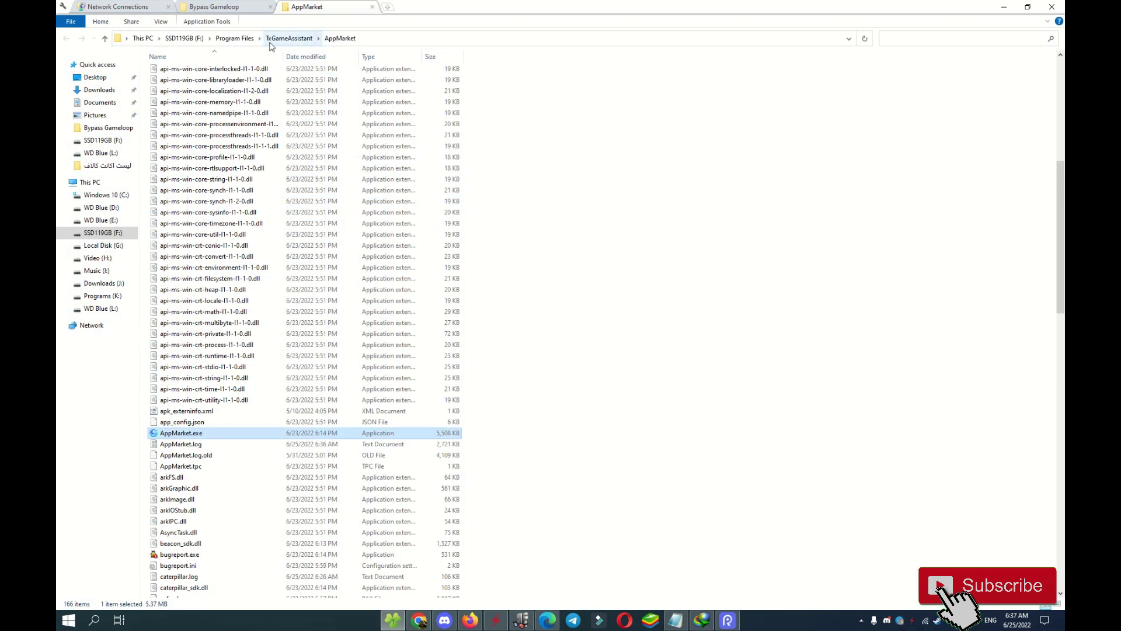
click(298, 41)
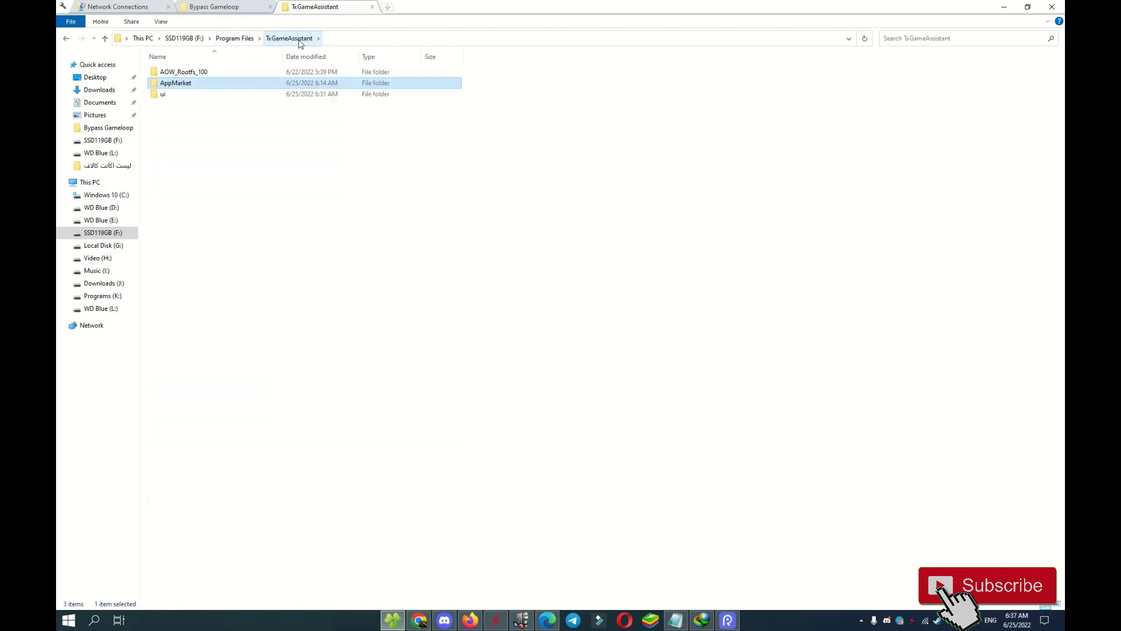
double_click(166, 96)
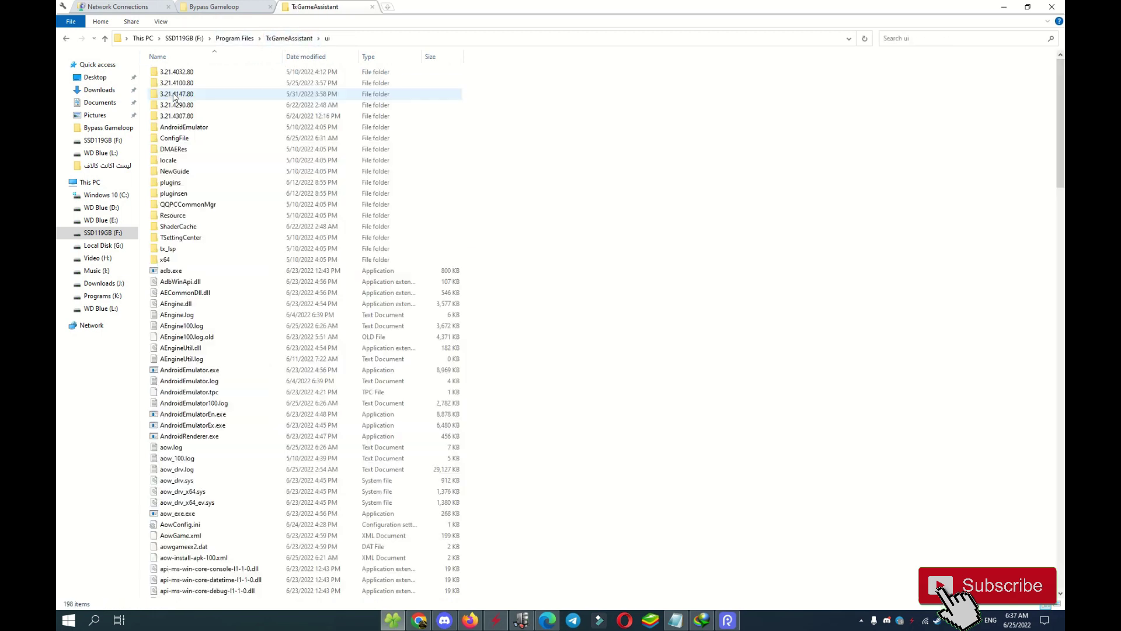
Paste codmHK.dll, d3dx.dll, nopad.dll and TerSafe_edx.dll into ui, then show the desktop
right_click(681, 148)
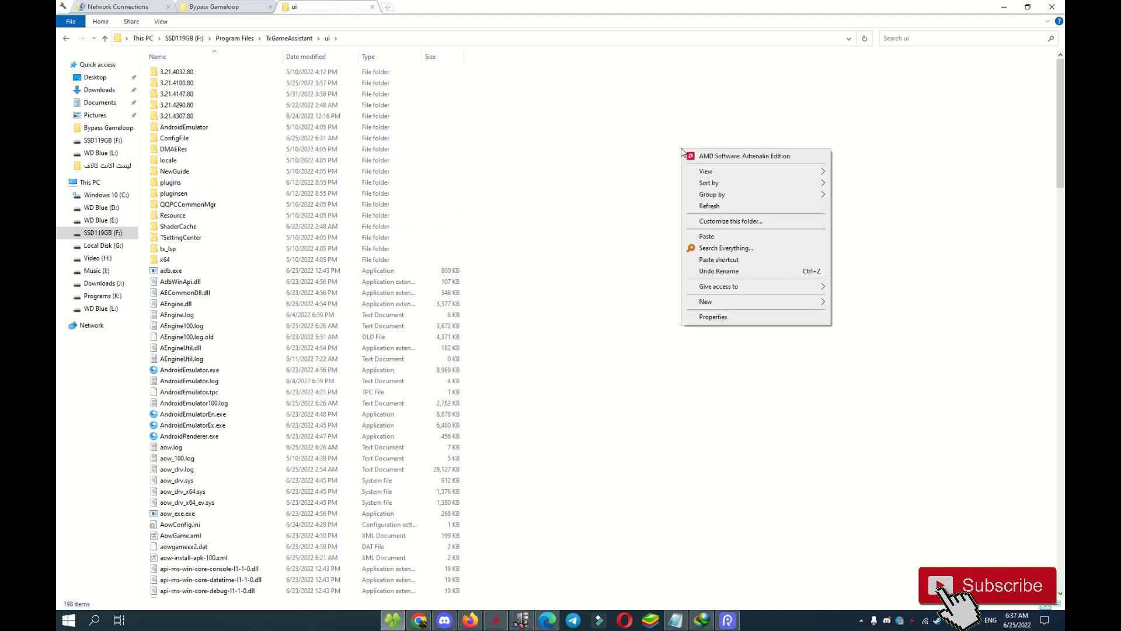
click(707, 237)
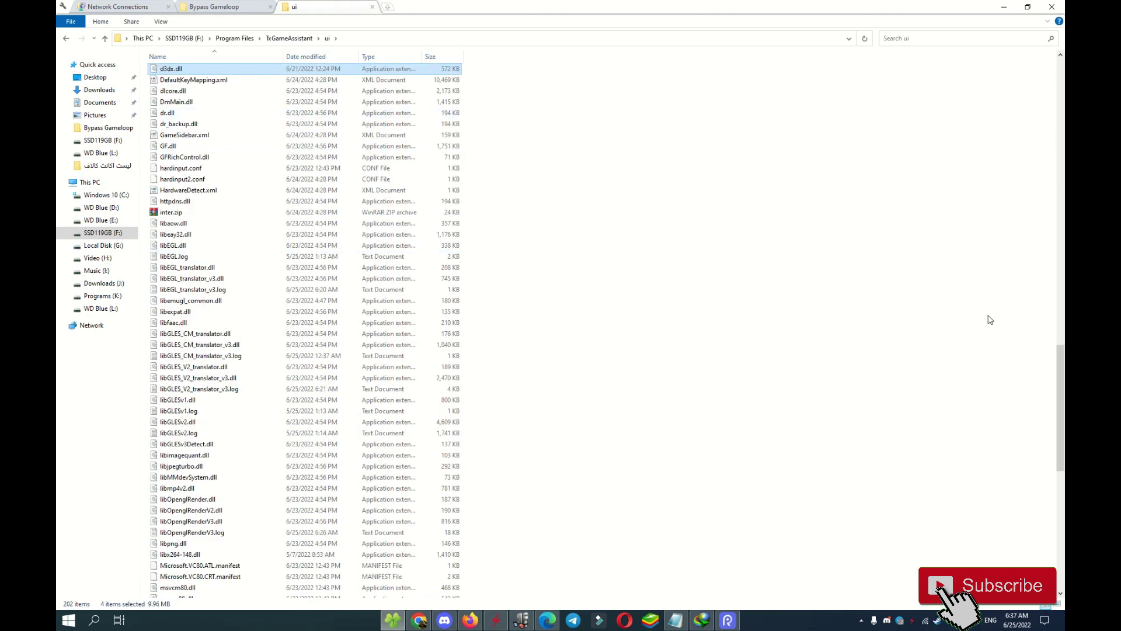
scroll(773, 202, up, 14)
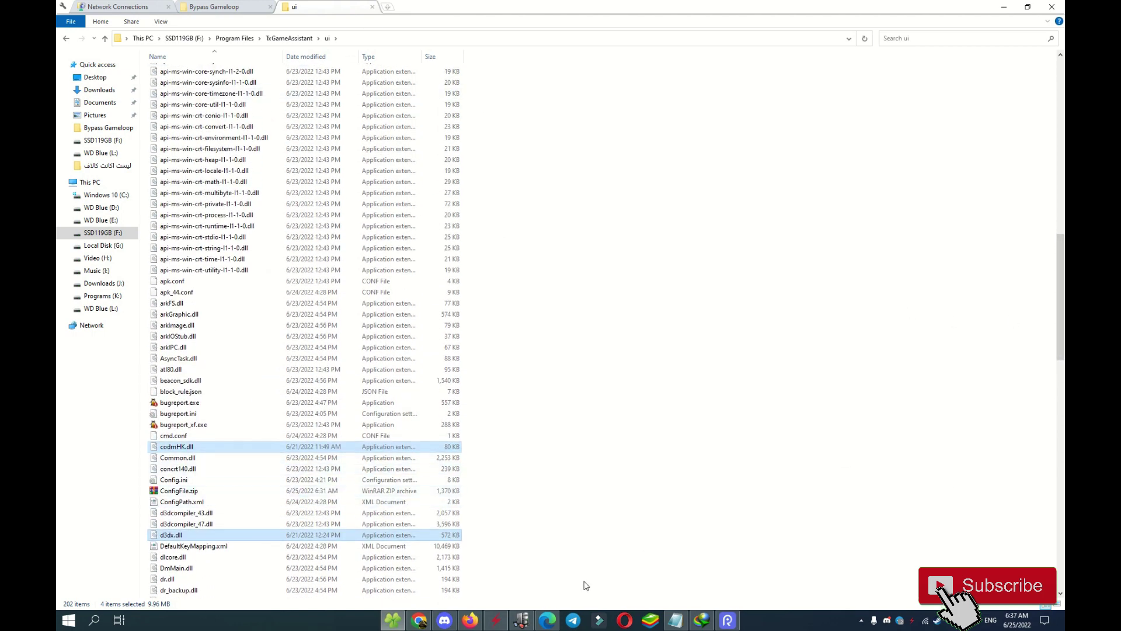
key(super+d)
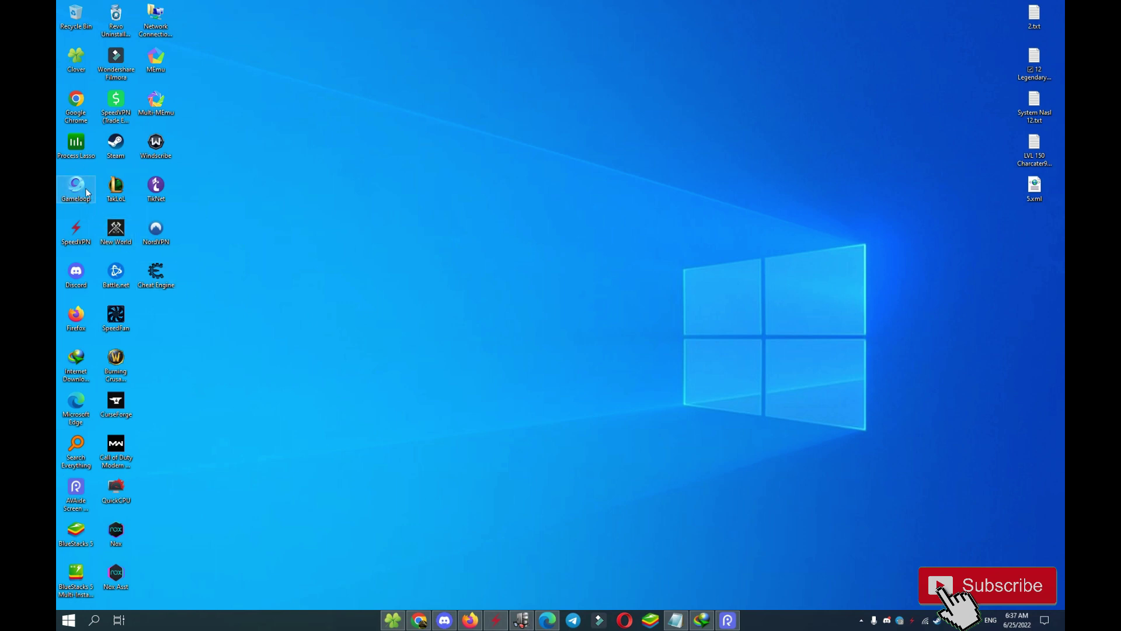
Start Gameloop and choose Start Game on the Call of Duty: Mobile card under Me
drag(85, 188, 127, 205)
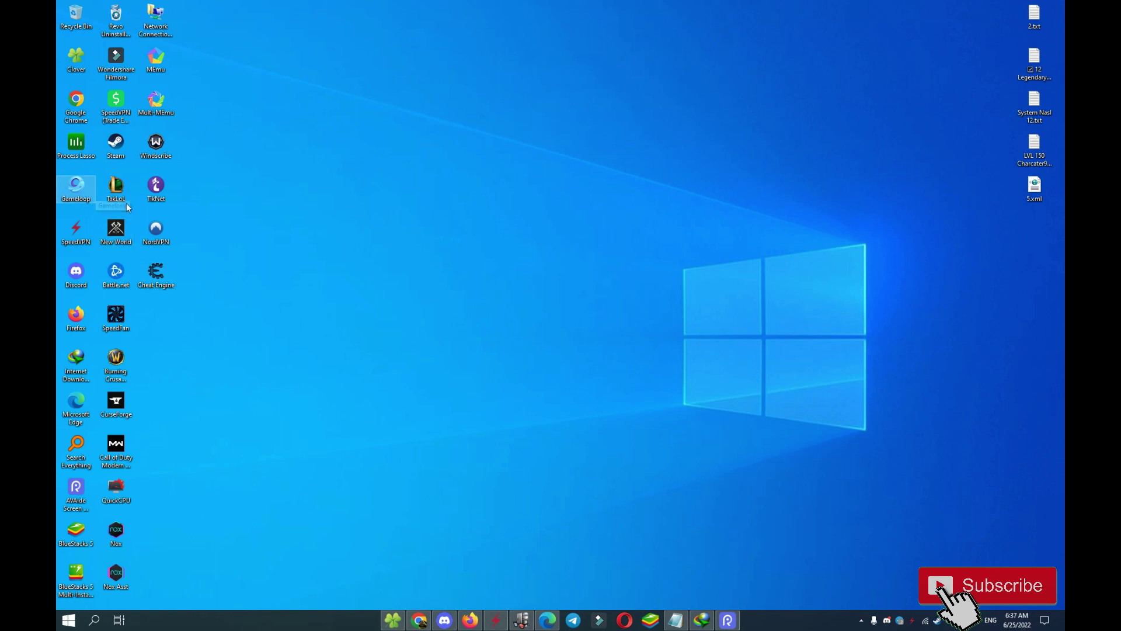
double_click(79, 190)
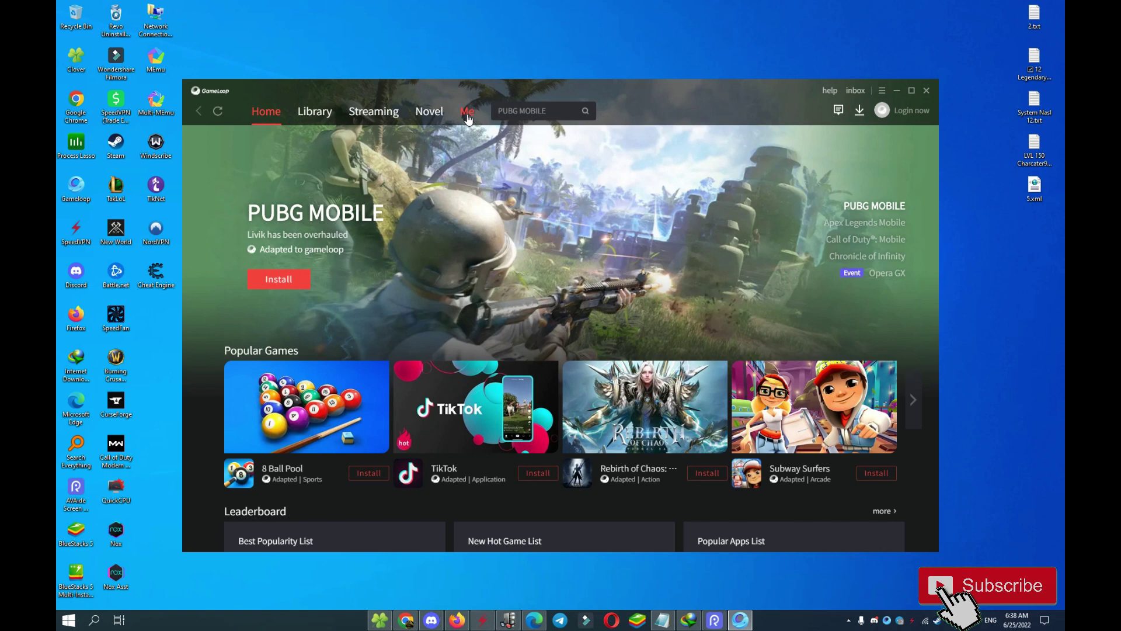
click(468, 112)
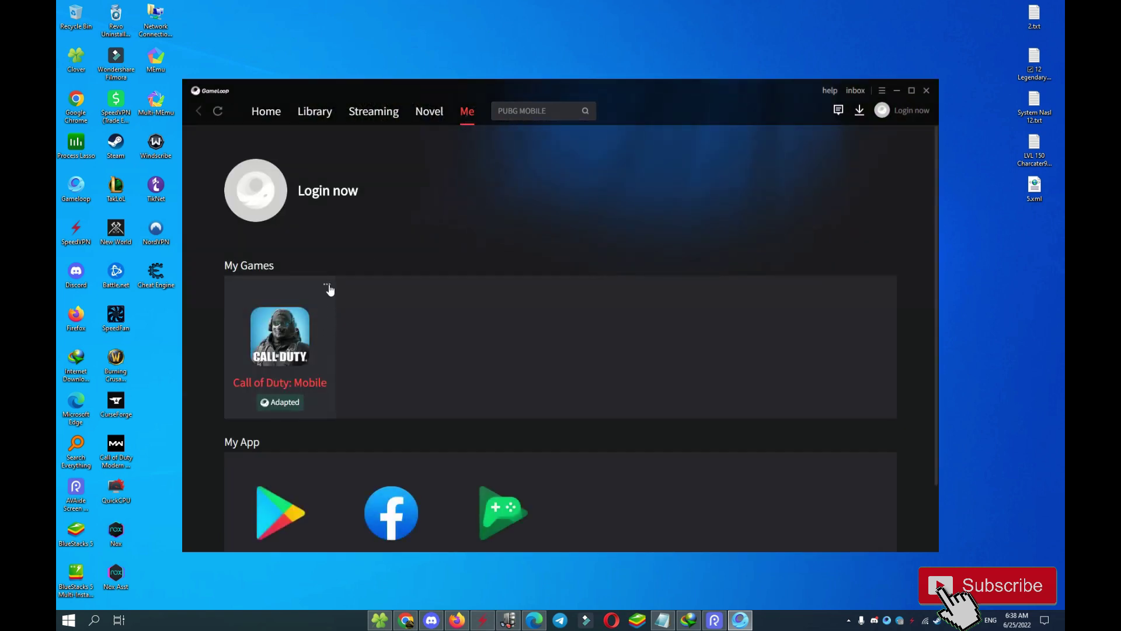
click(327, 286)
click(307, 302)
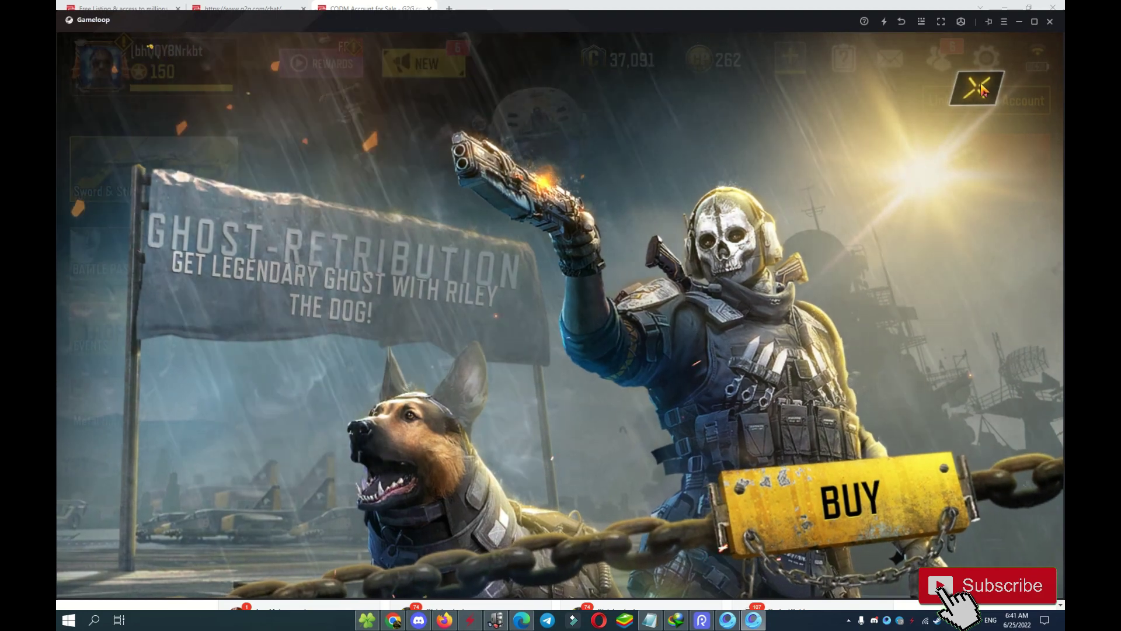
Close the three launch ads, enter the Multiplayer lobby, and switch to the Bypass Gameloop folder
click(982, 90)
click(980, 92)
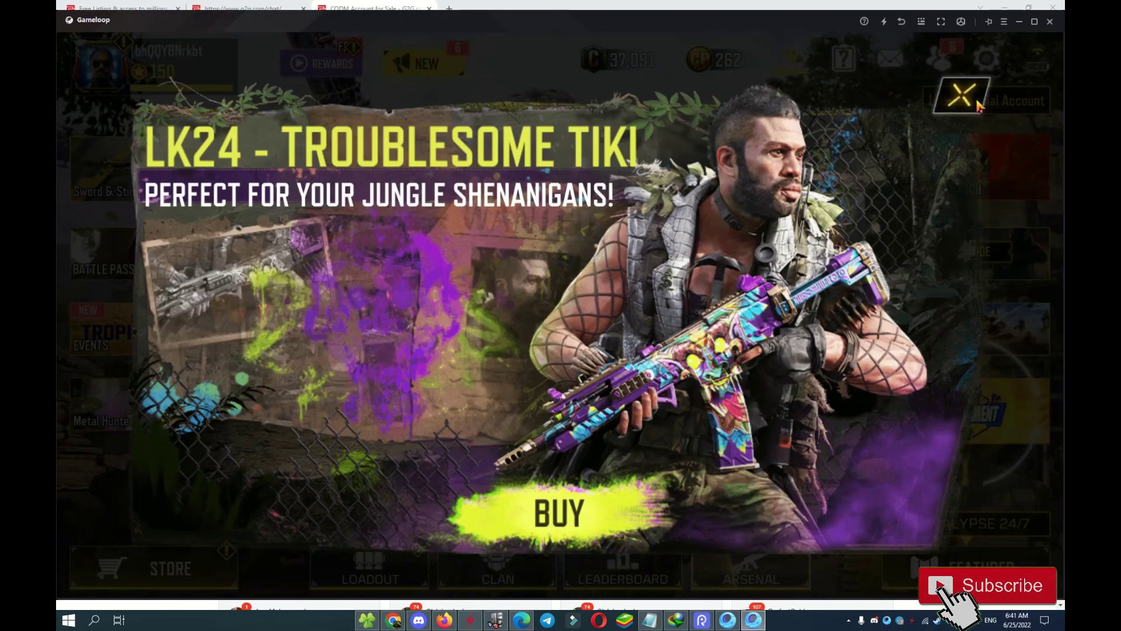
click(977, 101)
click(936, 255)
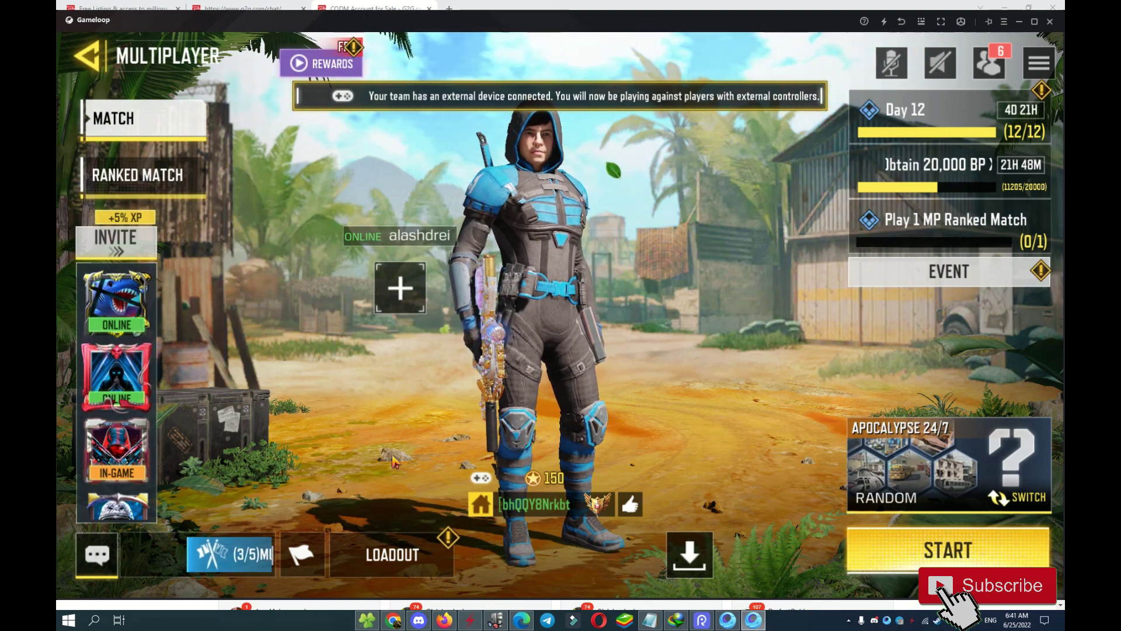
click(374, 627)
click(279, 222)
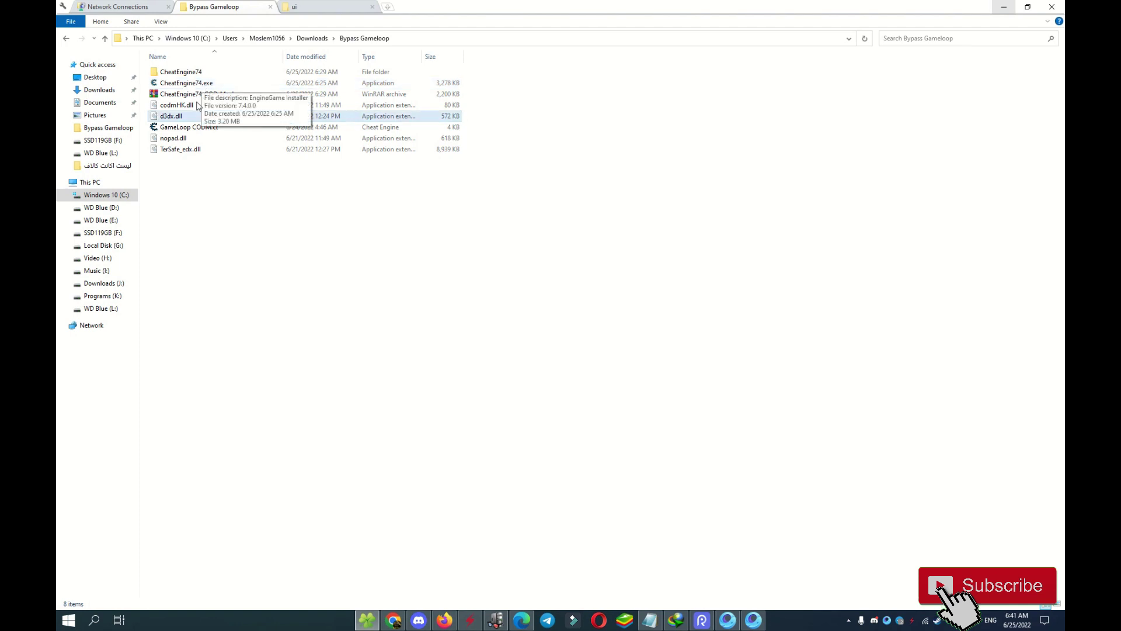
Open GameLoop CODM.ct and allow its Lua script, showing the CODM BYPASS ADAM V5 panel
click(198, 127)
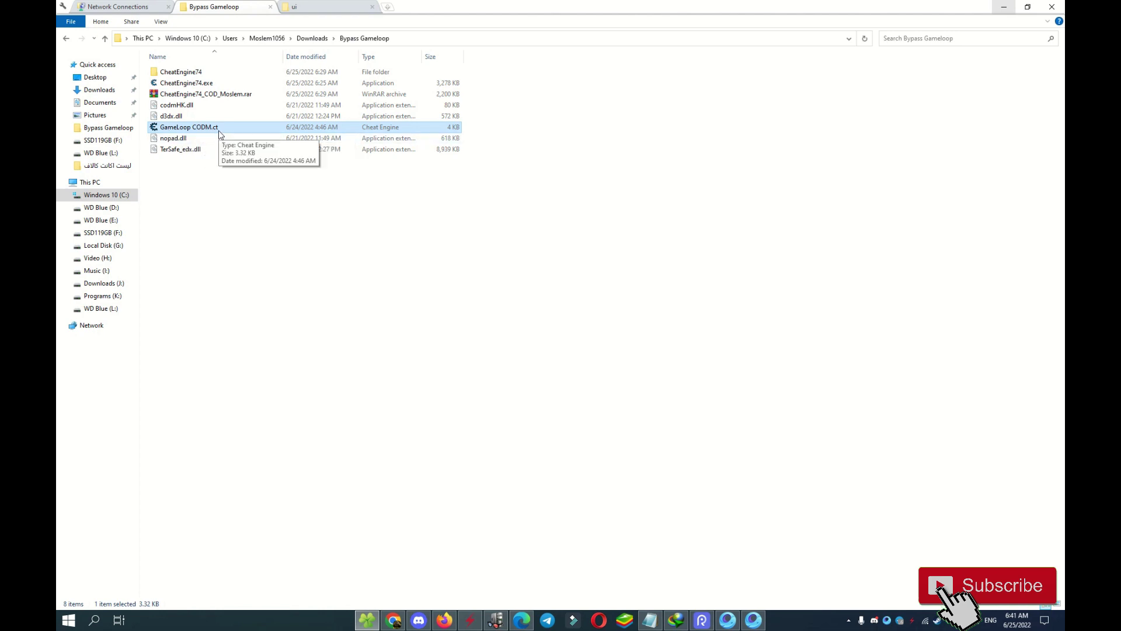
double_click(220, 132)
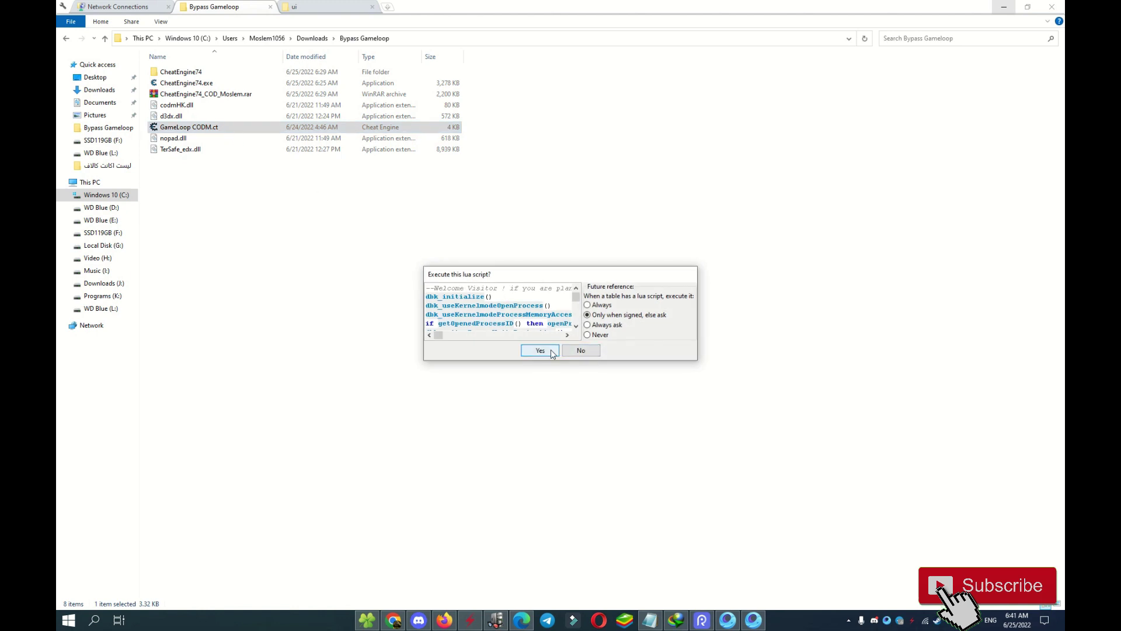
click(540, 351)
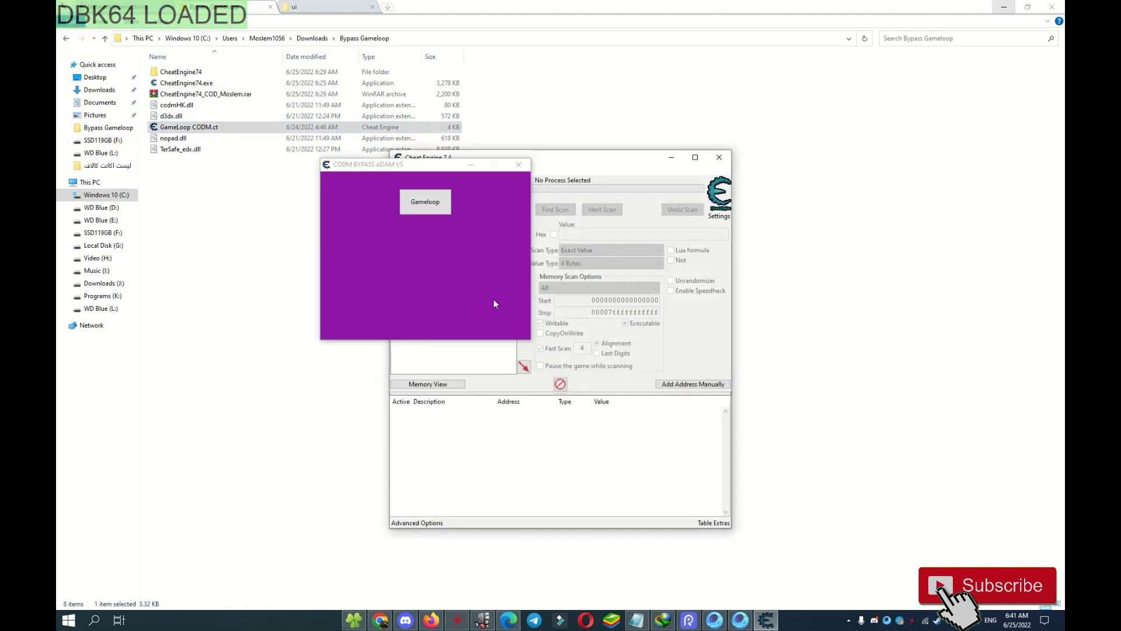
Attach the CODM bypass to Gameloop, inject it, and dismiss the 'Injected !' message
drag(441, 169, 319, 159)
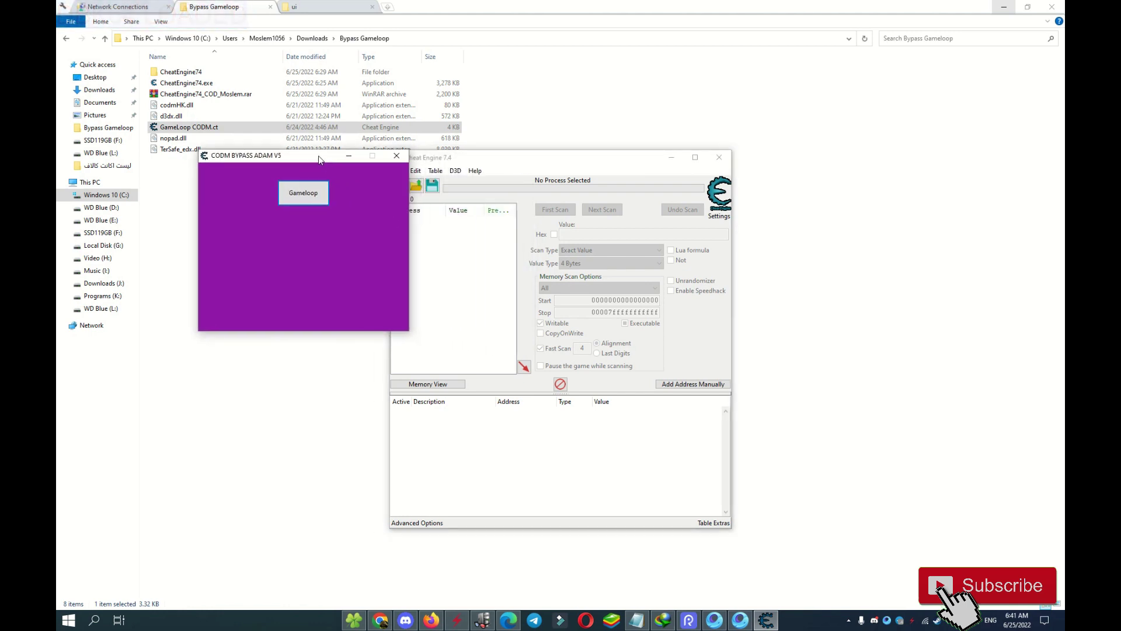
click(314, 193)
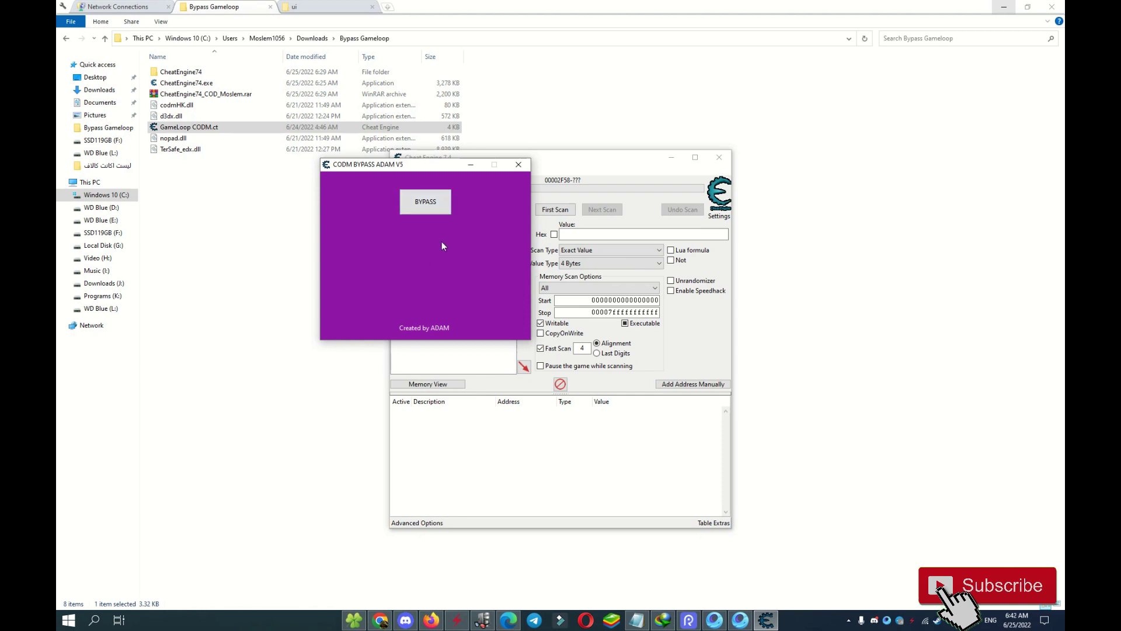
click(429, 205)
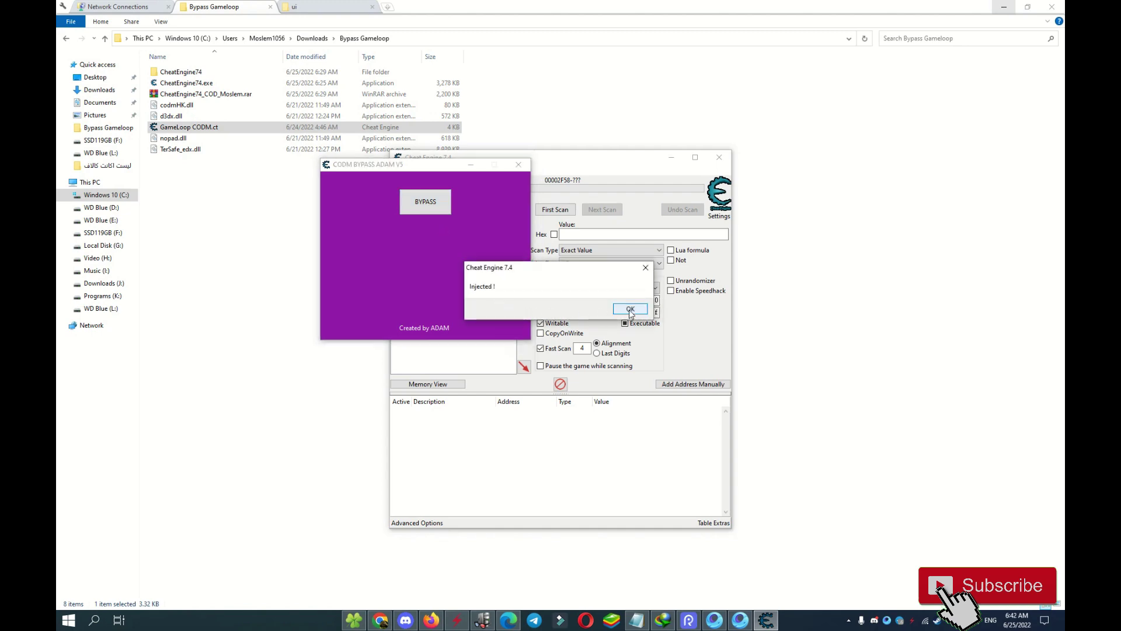
click(631, 309)
Reopen Multiplayer to get the Bypass enabled banner, then start a Ranked Match search
click(740, 621)
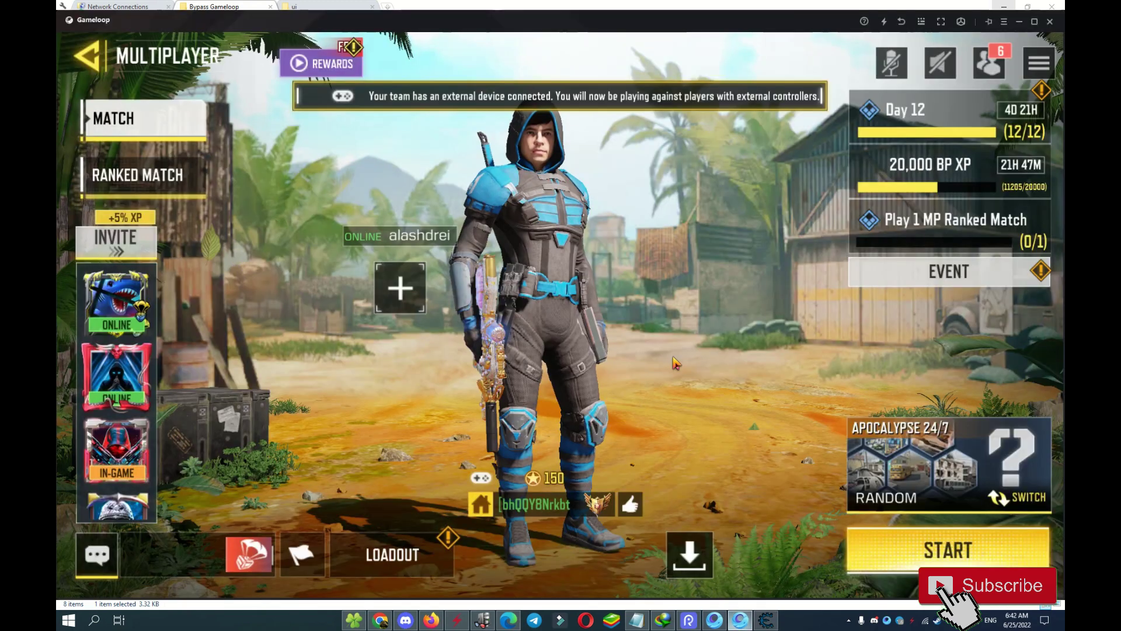
key(Escape)
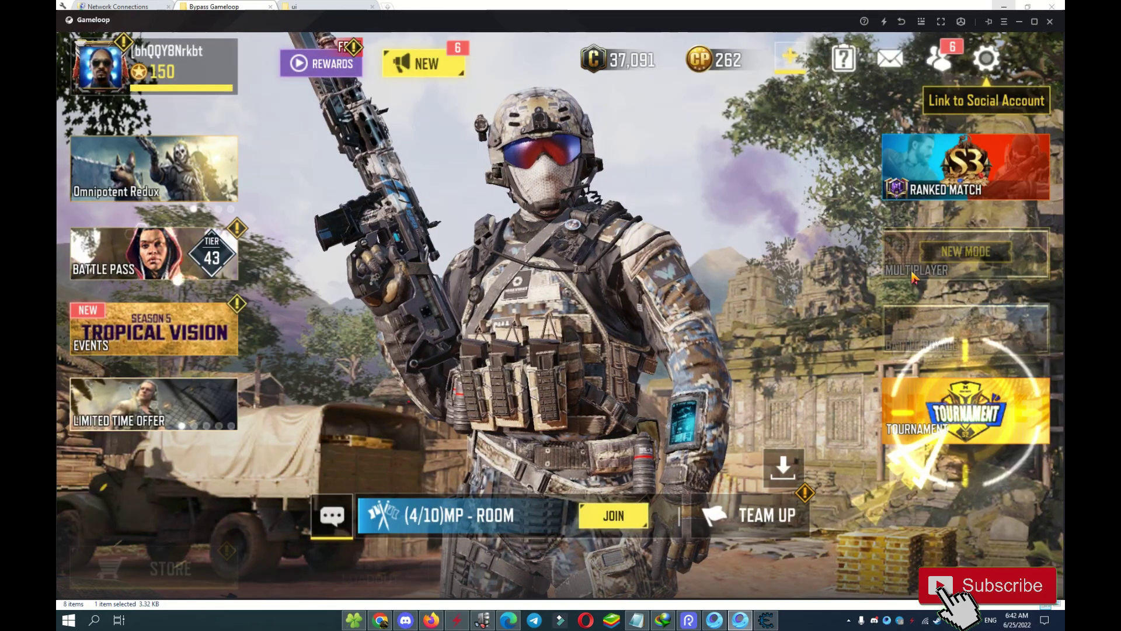
click(933, 263)
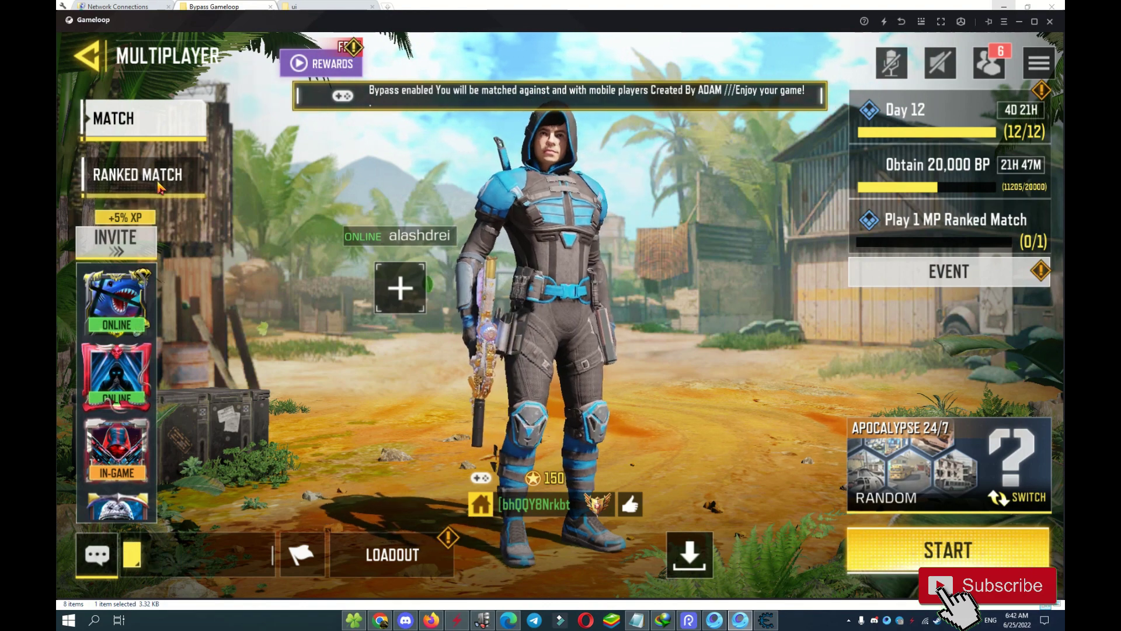
click(158, 186)
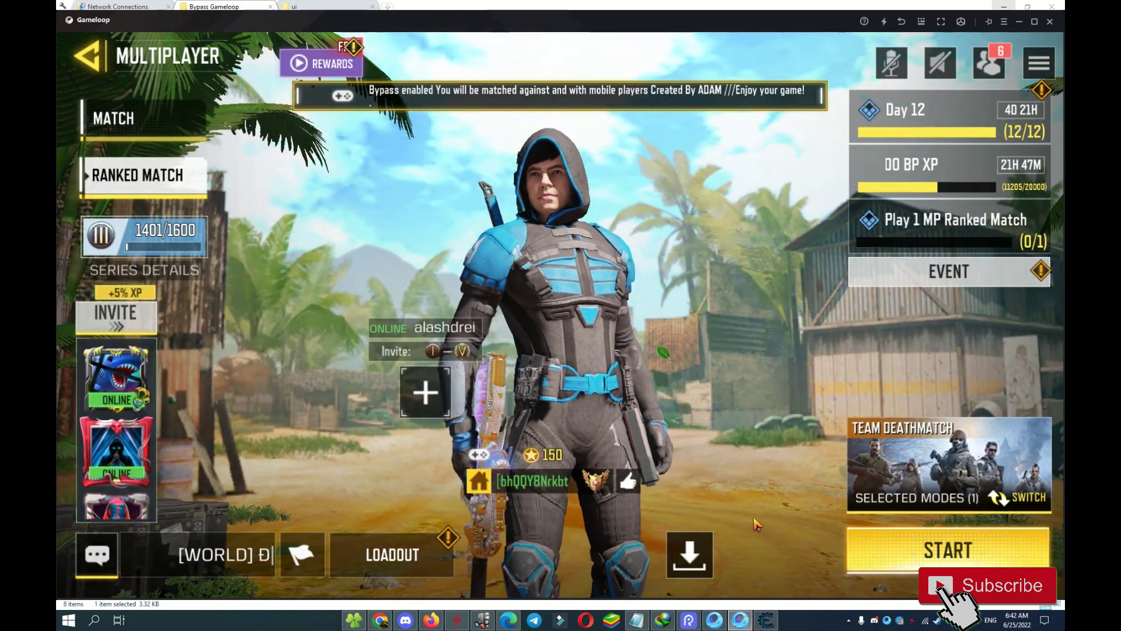
click(948, 549)
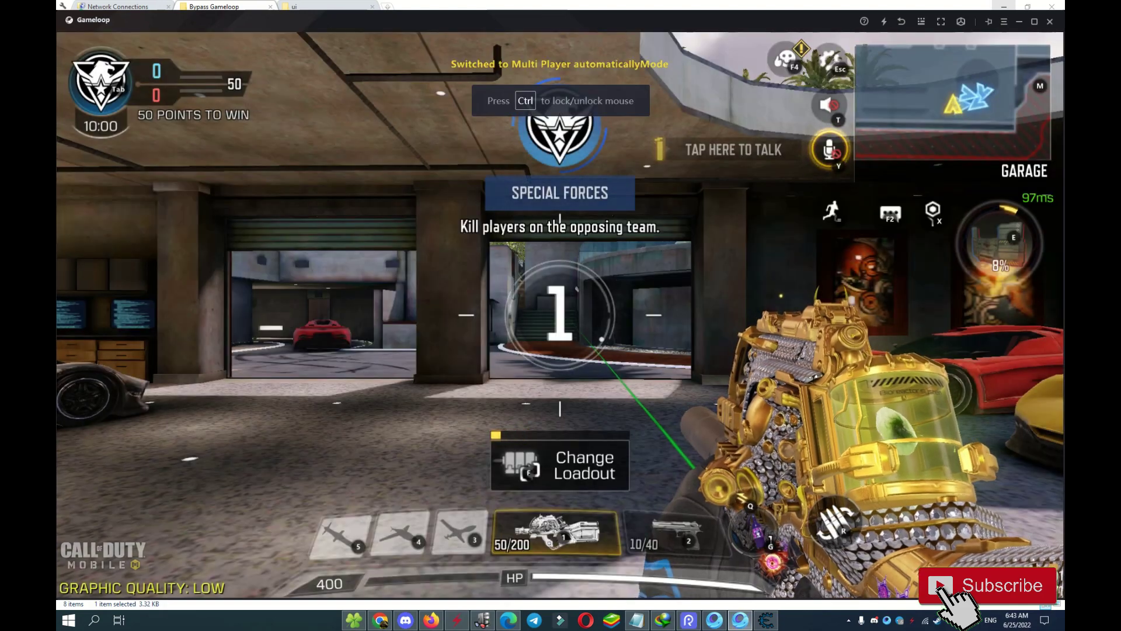
Pause the Raid match, quit, and accept the leave-penalty warning
key(Escape)
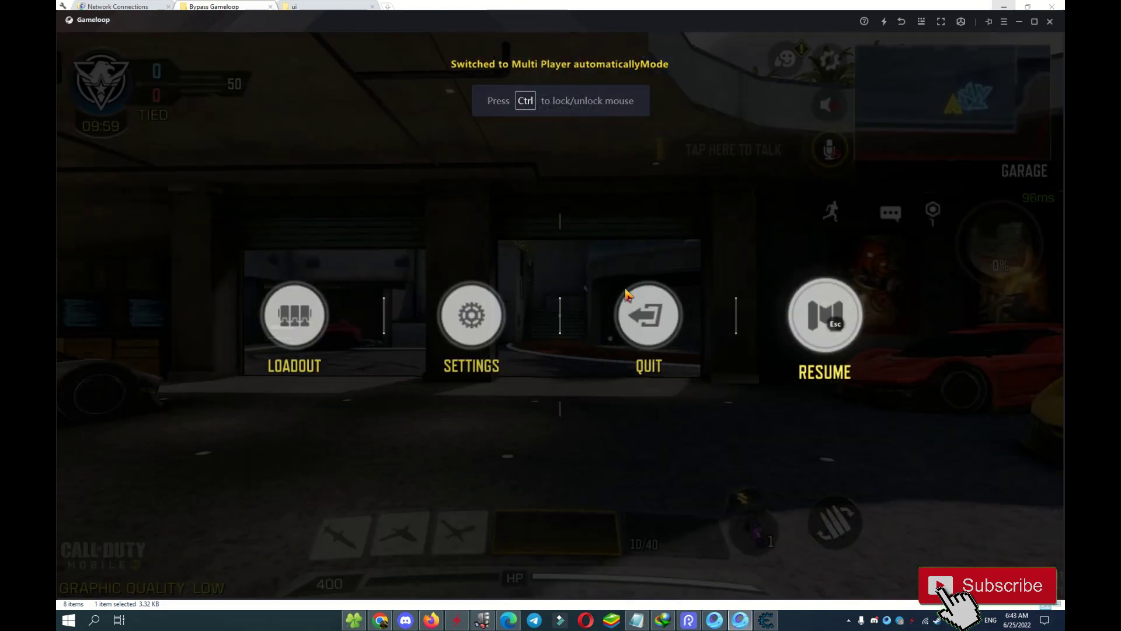
click(656, 326)
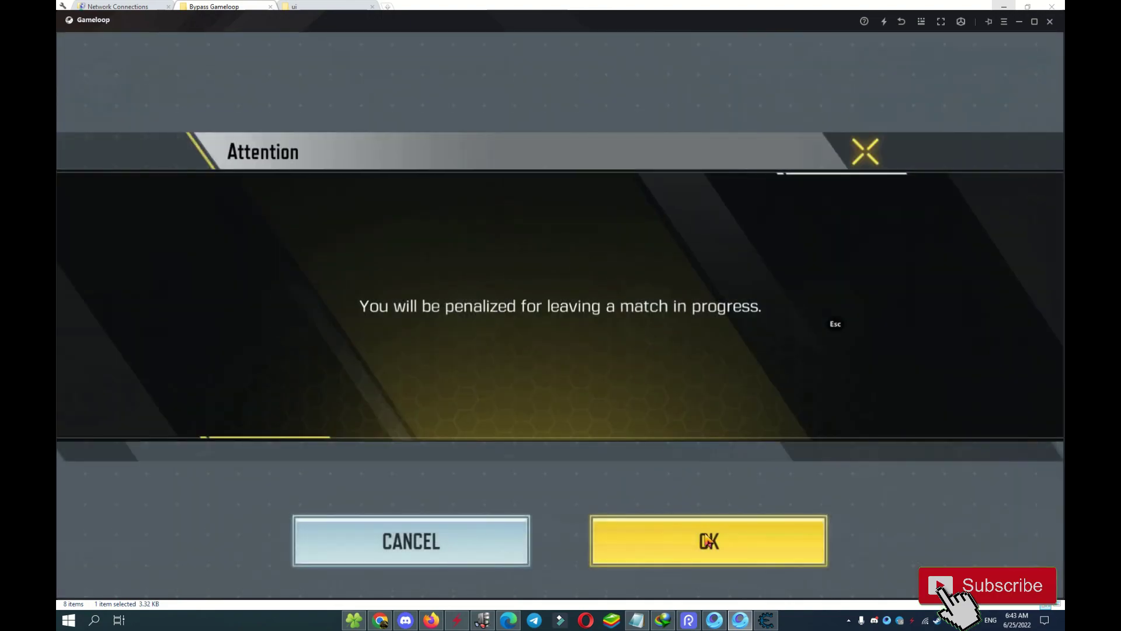
click(708, 541)
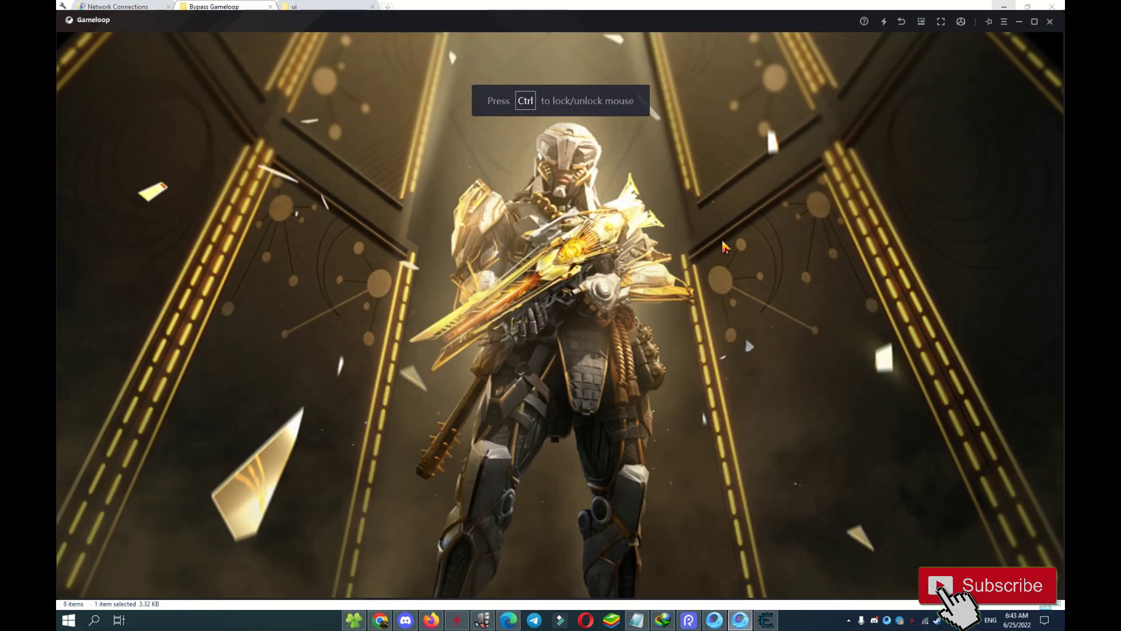